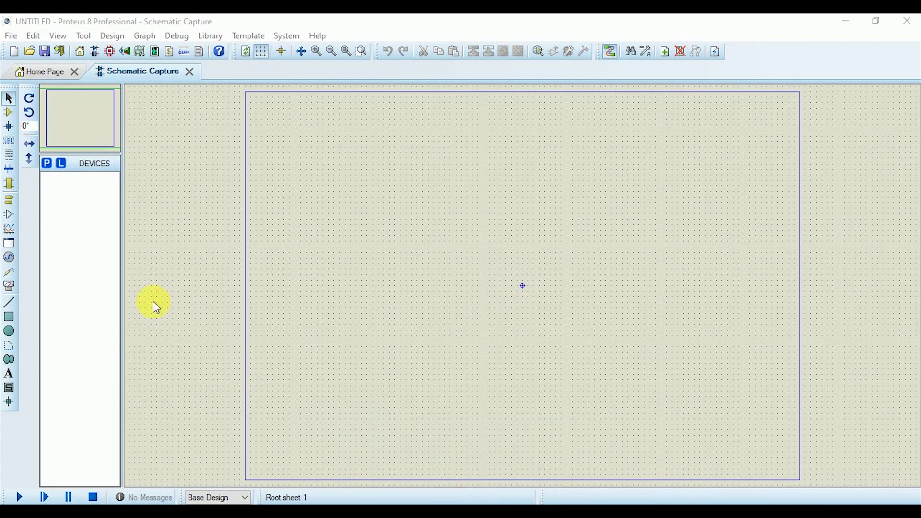
# Add ARDUINO UNO and KEYPAD-PHONE to the parts list via Pick Devices searches.
pyautogui.click(46, 164)
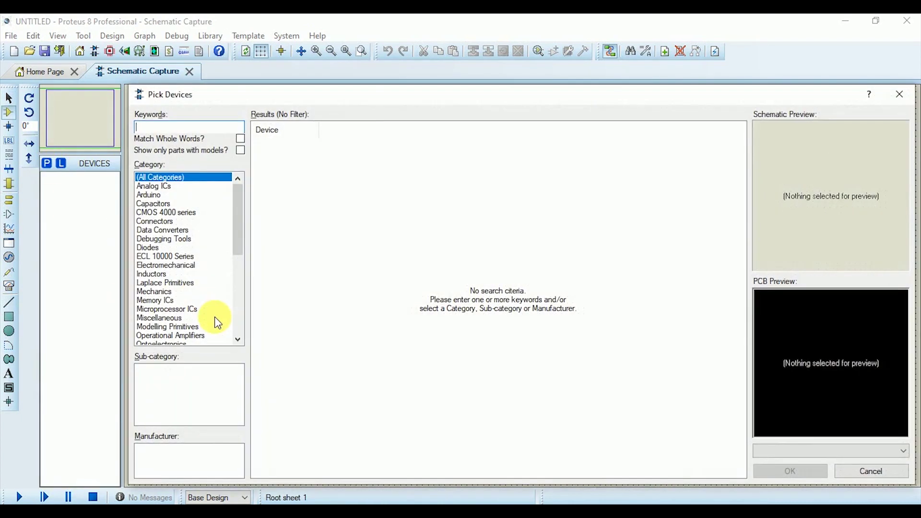
pyautogui.write('arduin')
pyautogui.write('o uno')
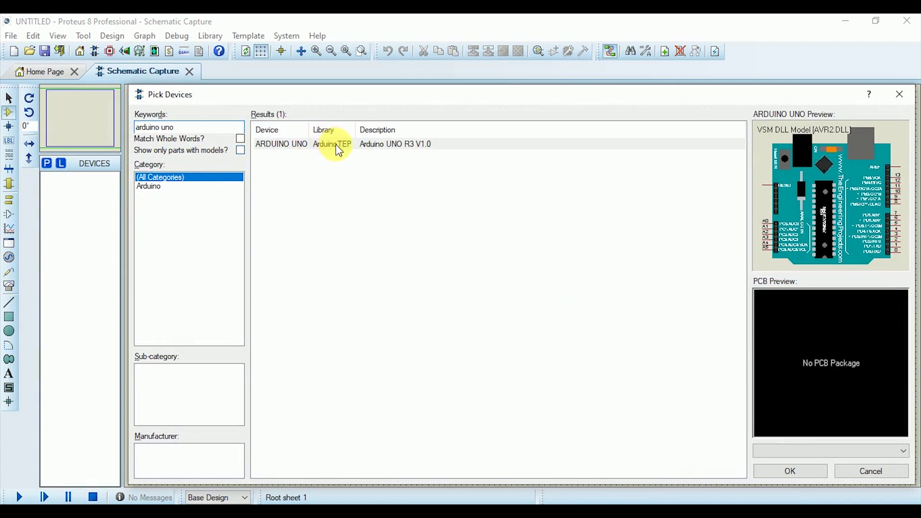
pyautogui.doubleClick(335, 147)
pyautogui.click(201, 130)
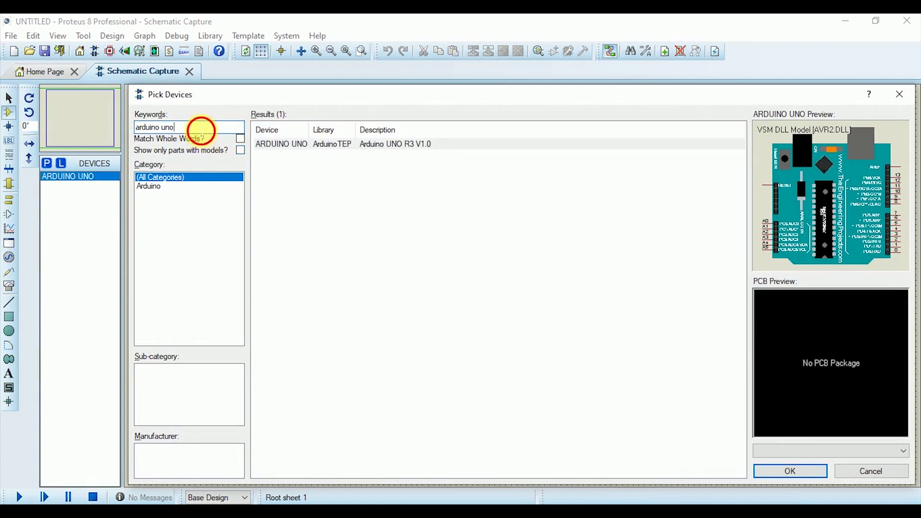
pyautogui.press('Down')
pyautogui.doubleClick(201, 127)
pyautogui.press('BackSpace')
pyautogui.press('BackSpace')
pyautogui.write('keypad')
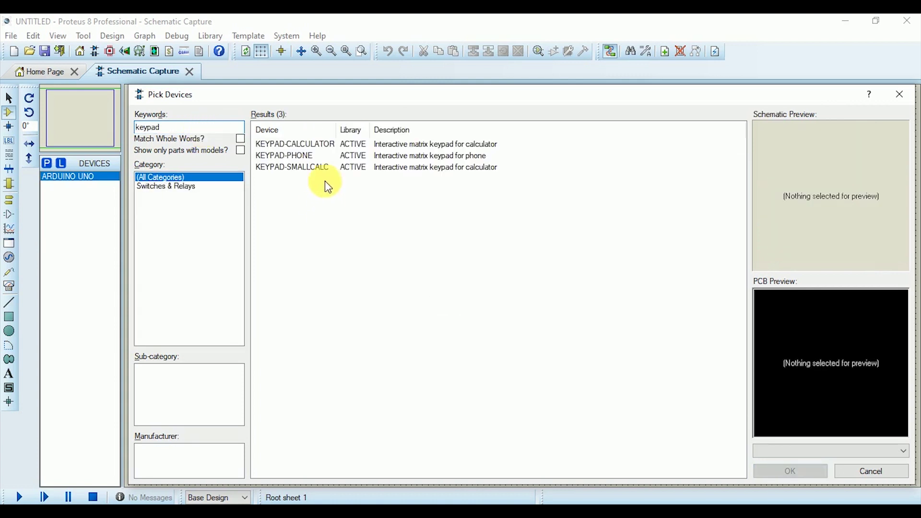
pyautogui.click(300, 159)
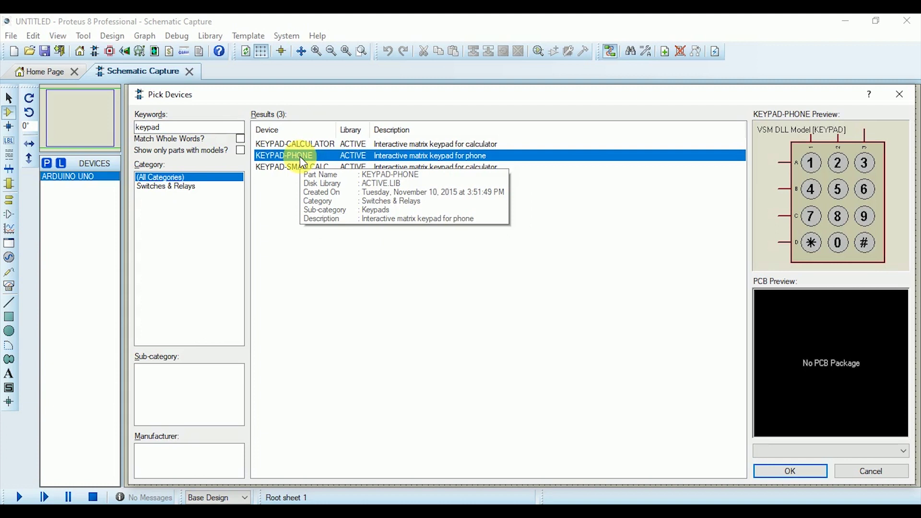
pyautogui.doubleClick(300, 156)
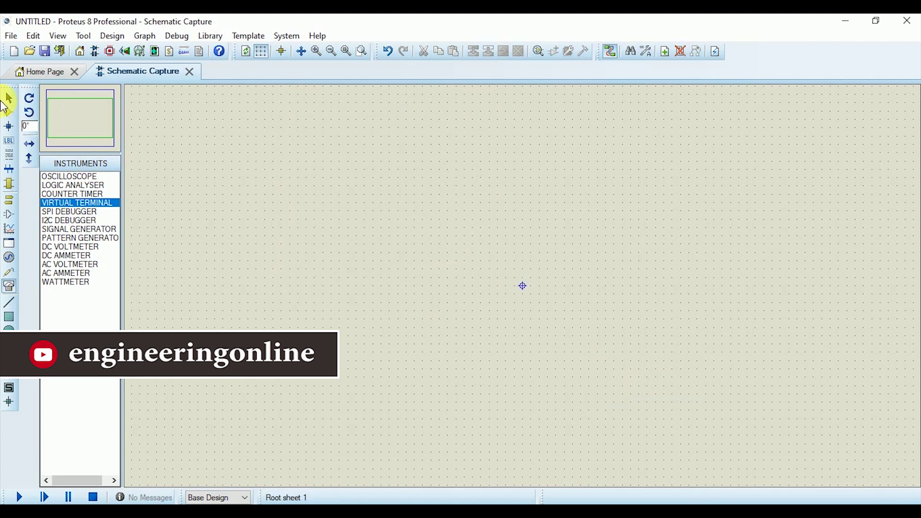
# Place the ARDUINO UNO board on the schematic sheet.
pyautogui.click(9, 112)
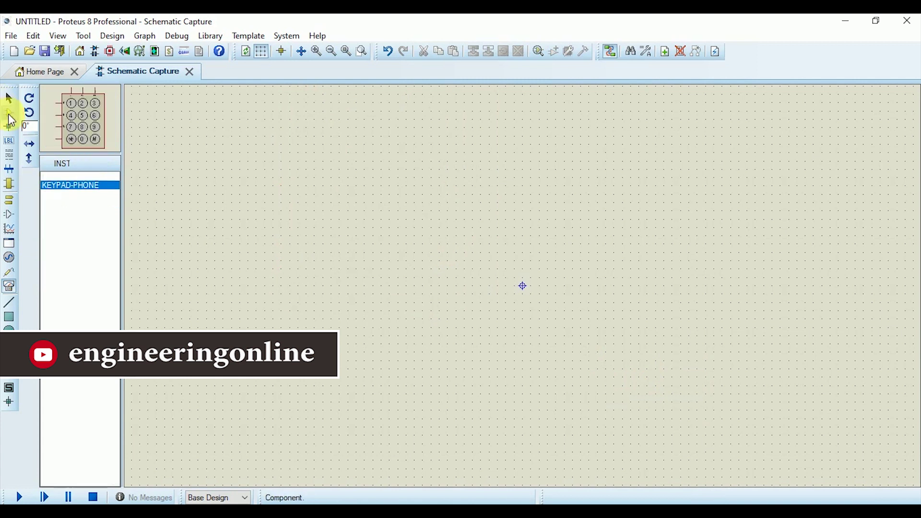
pyautogui.click(80, 177)
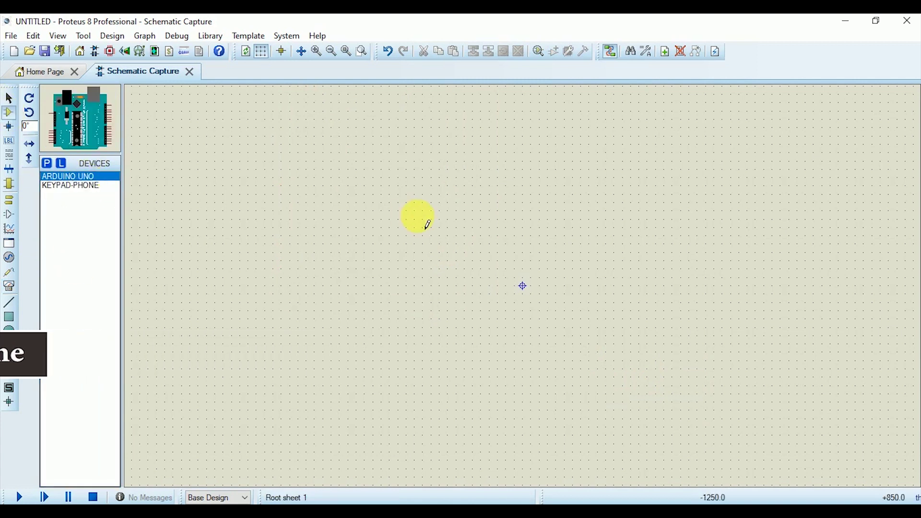
pyautogui.click(417, 213)
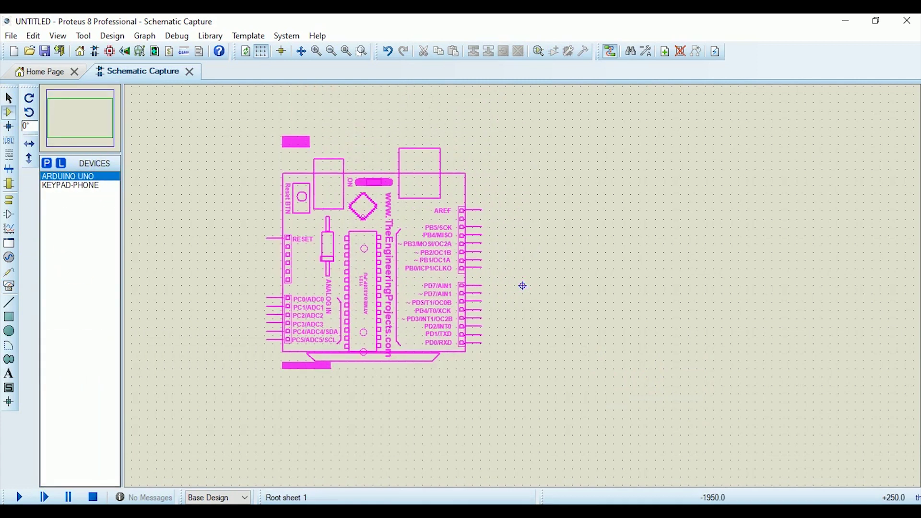
pyautogui.click(370, 281)
# Place the KEYPAD-PHONE to the right of the Arduino.
pyautogui.click(72, 185)
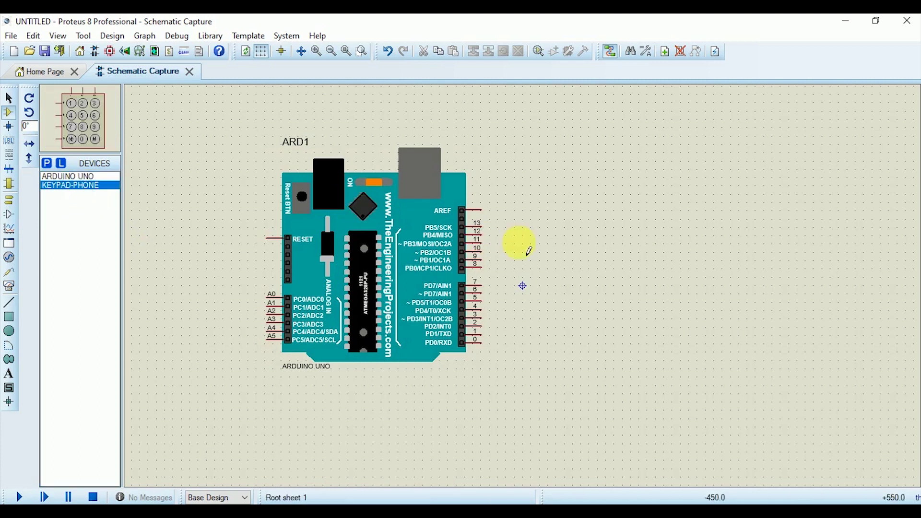
pyautogui.click(686, 279)
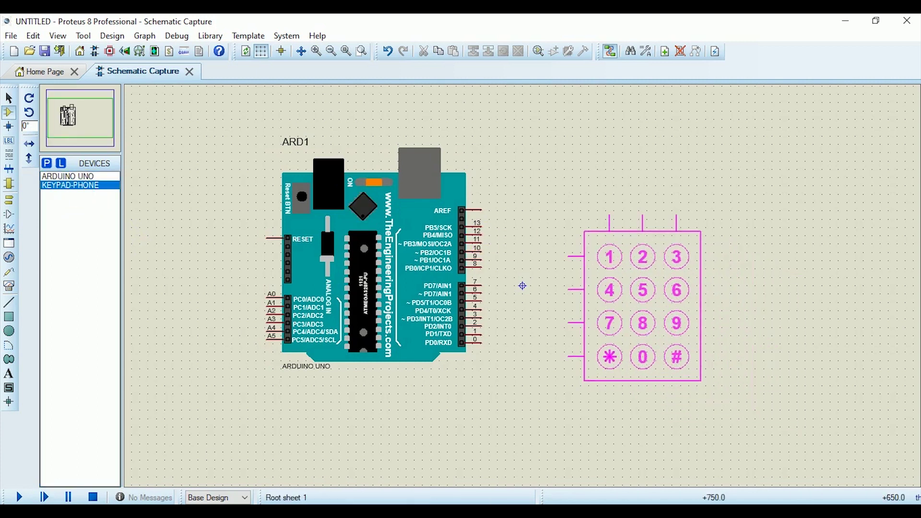
pyautogui.click(587, 229)
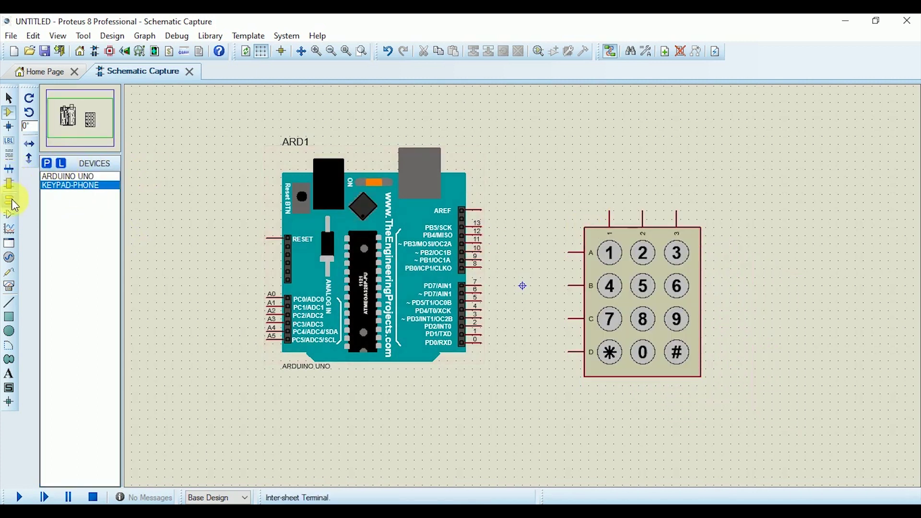
# Place a VIRTUAL TERMINAL below the keypad.
pyautogui.click(9, 285)
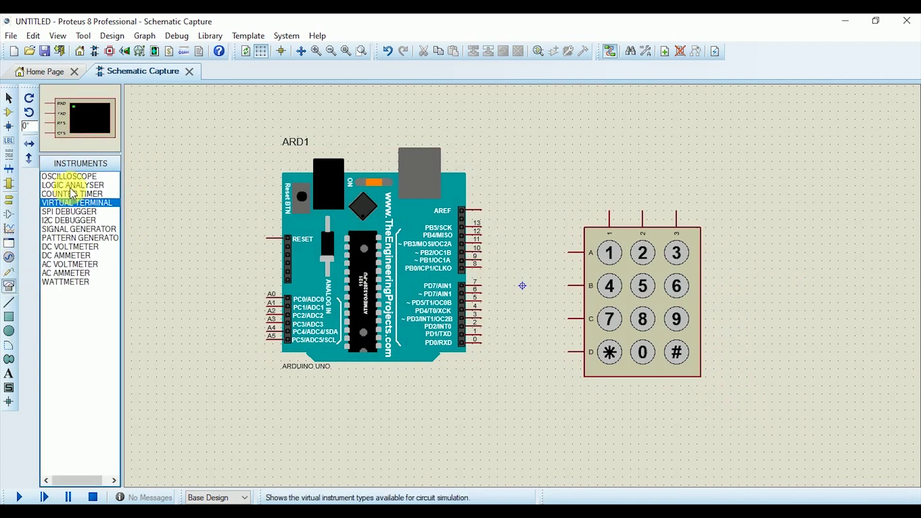
pyautogui.click(679, 430)
pyautogui.click(611, 404)
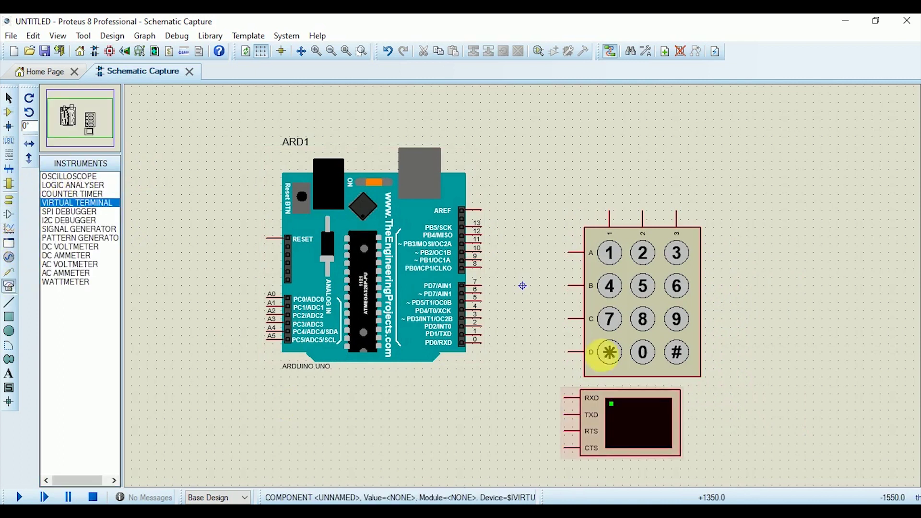
# Wire keypad pins 1 and 2 to the Arduino, including Arduino pin 11.
pyautogui.click(610, 212)
pyautogui.click(531, 226)
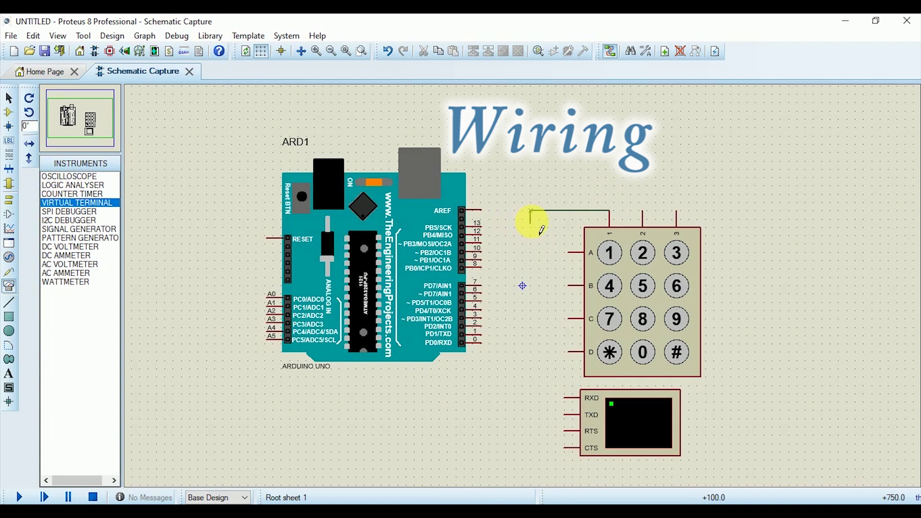
pyautogui.click(479, 229)
pyautogui.click(479, 234)
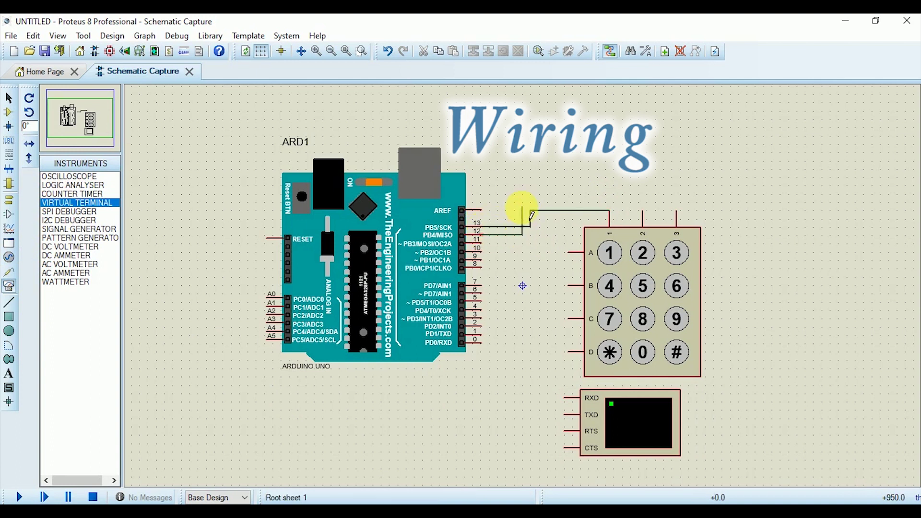
pyautogui.click(645, 216)
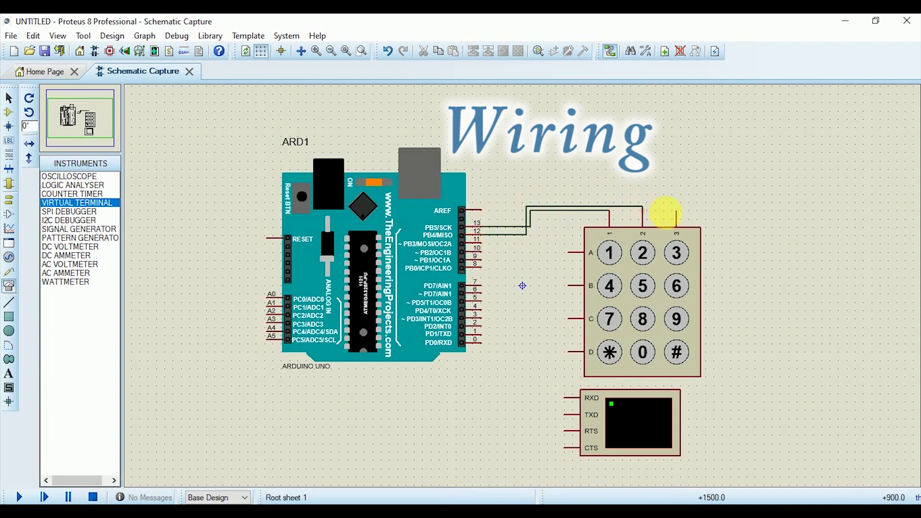
pyautogui.click(676, 213)
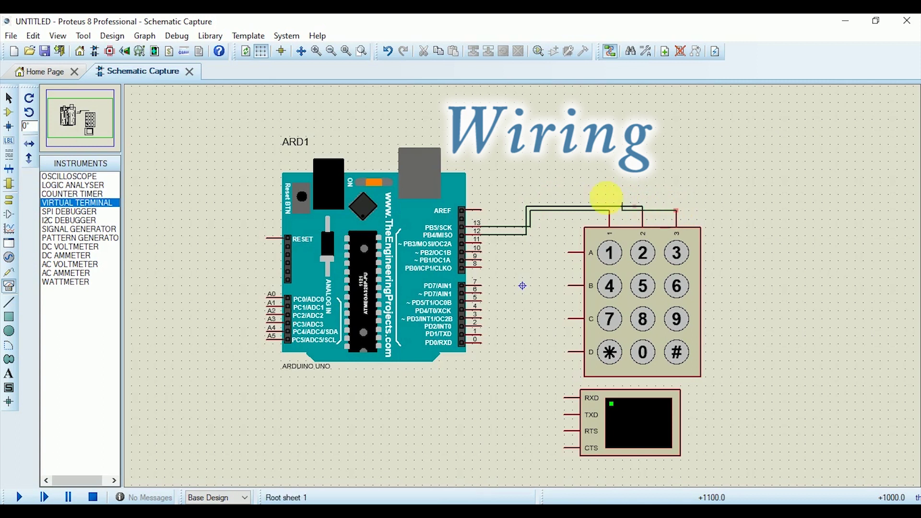
# Wire Arduino pins 10, 9, 8 and 7 to keypad rows A, B, C and D.
pyautogui.click(480, 250)
pyautogui.click(576, 252)
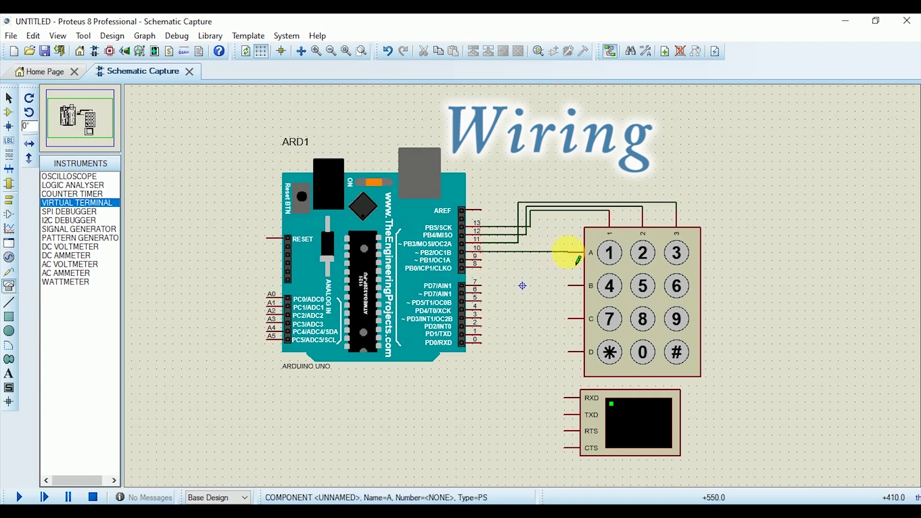
pyautogui.click(480, 261)
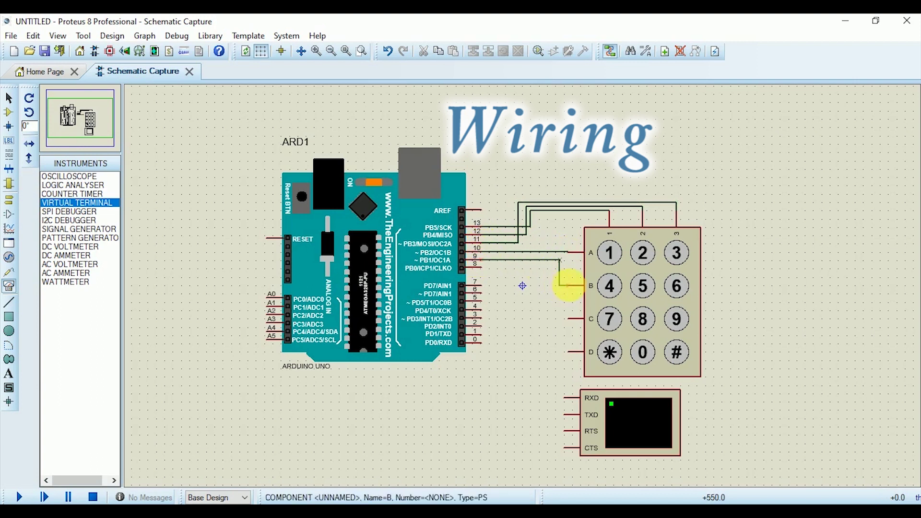
pyautogui.click(569, 285)
pyautogui.click(480, 264)
pyautogui.click(569, 318)
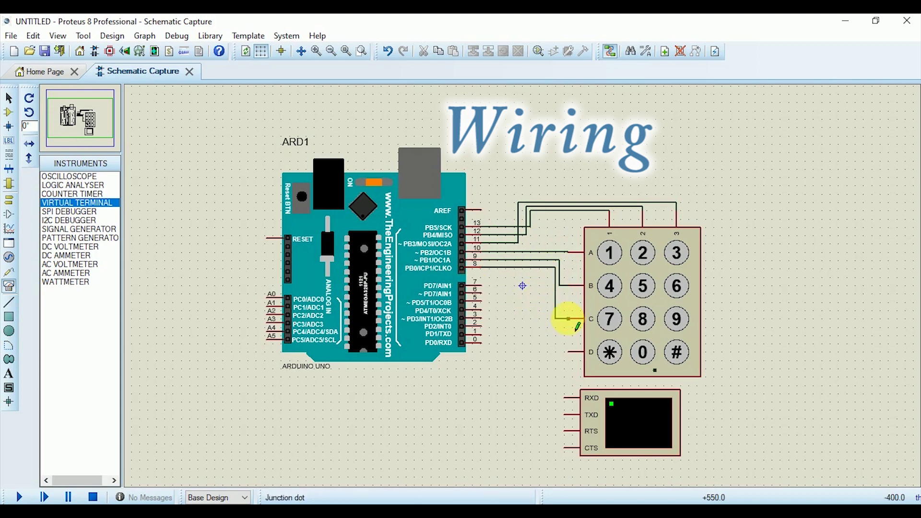
pyautogui.click(481, 282)
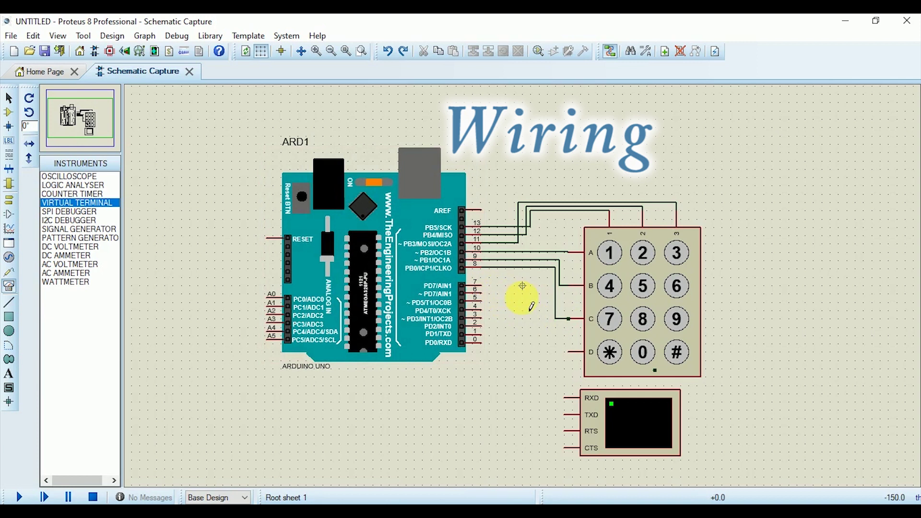
pyautogui.moveTo(524, 298)
pyautogui.mouseDown()
pyautogui.moveTo(515, 304)
pyautogui.moveTo(552, 340)
pyautogui.mouseUp()
pyautogui.click(481, 288)
pyautogui.click(568, 352)
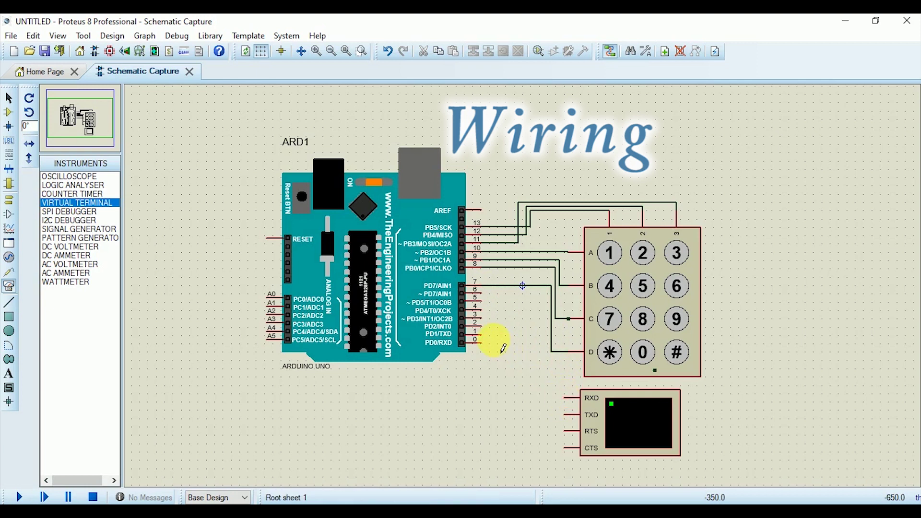
# Cross-connect Arduino TXD to terminal RXD and Arduino RXD to terminal TXD.
pyautogui.click(489, 340)
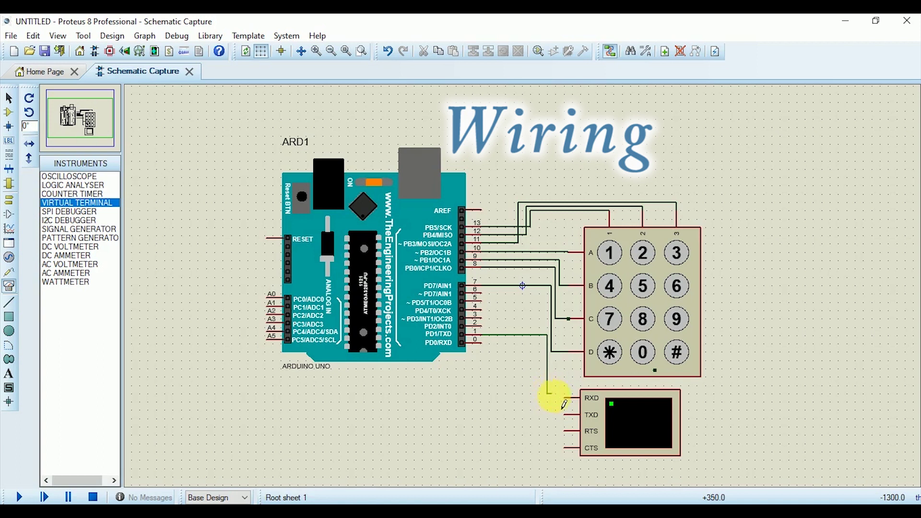
pyautogui.click(570, 399)
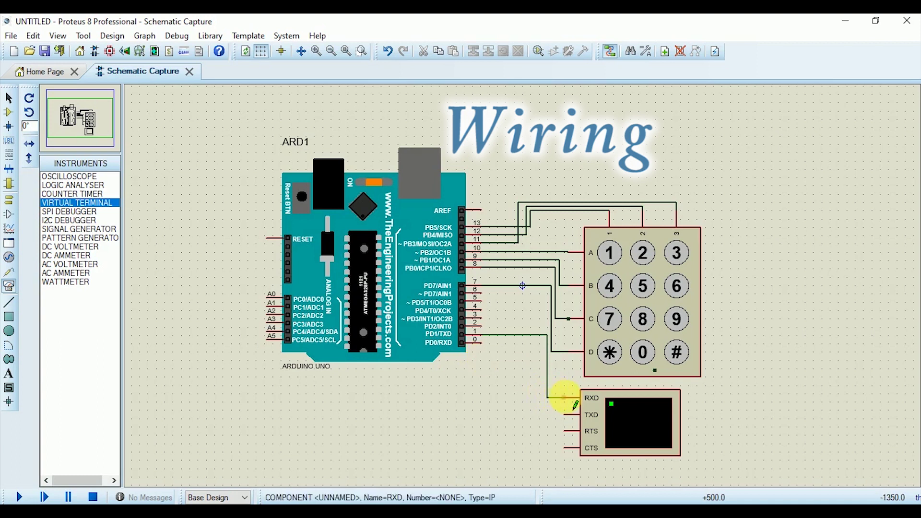
pyautogui.click(480, 343)
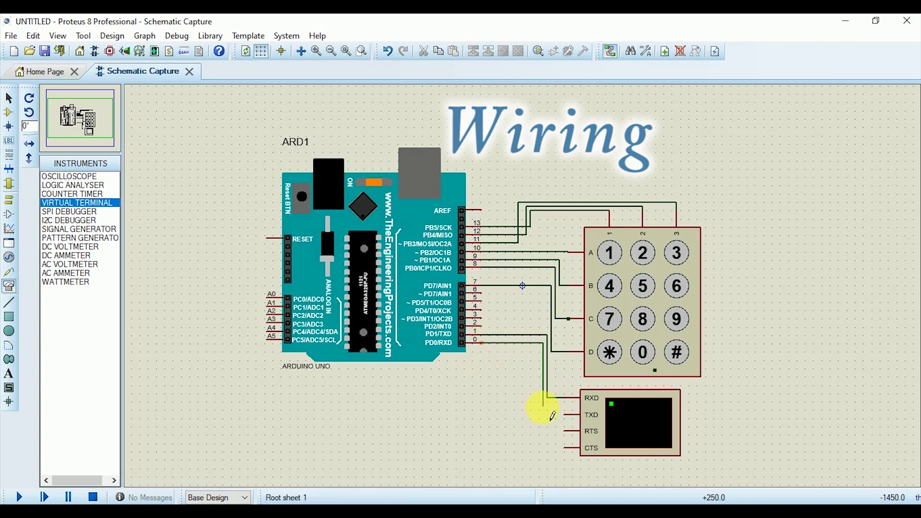
pyautogui.click(569, 415)
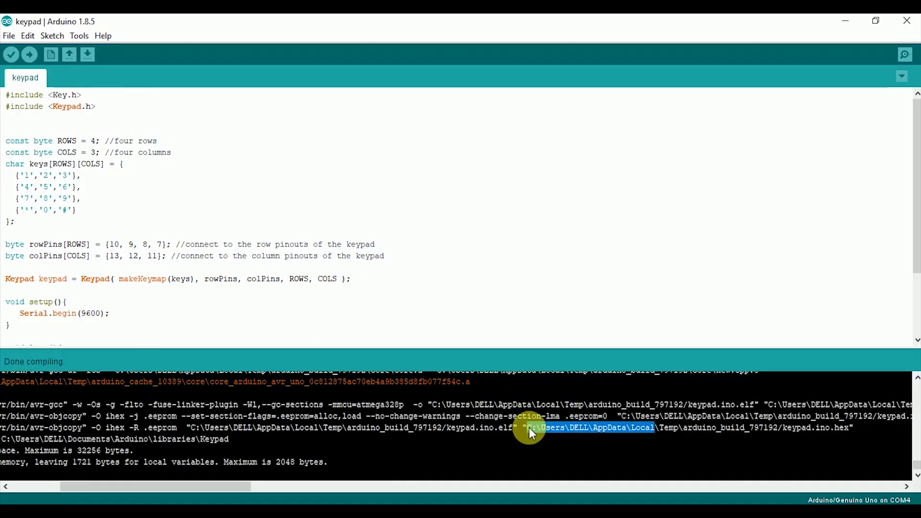
# Select the full keypad.ino.hex path in the build output, then return to Proteus.
pyautogui.hotkey('shift', 'Right')
pyautogui.hotkey('shift', 'Right')
pyautogui.hotkey('shift', 'Right')
pyautogui.hotkey('shift', 'Right')
pyautogui.hotkey('shift', 'Right')
pyautogui.hotkey('shift', 'Right')
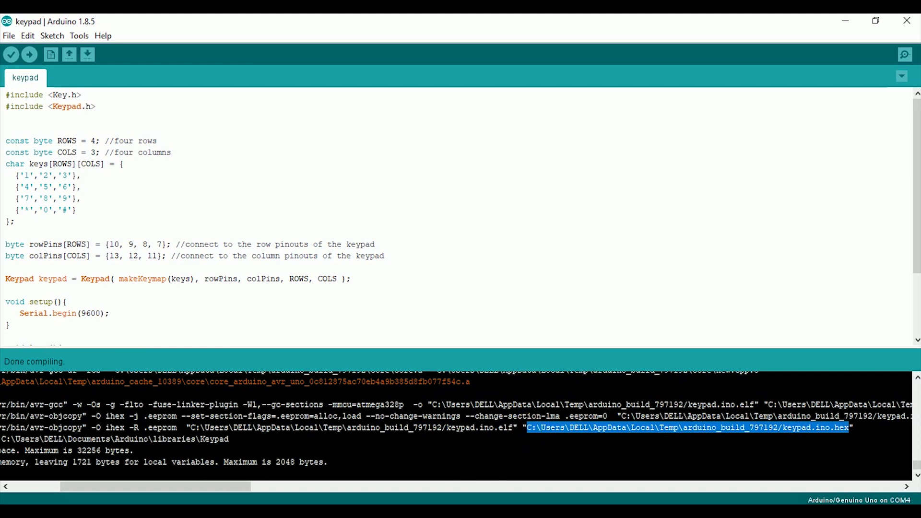
pyautogui.click(427, 475)
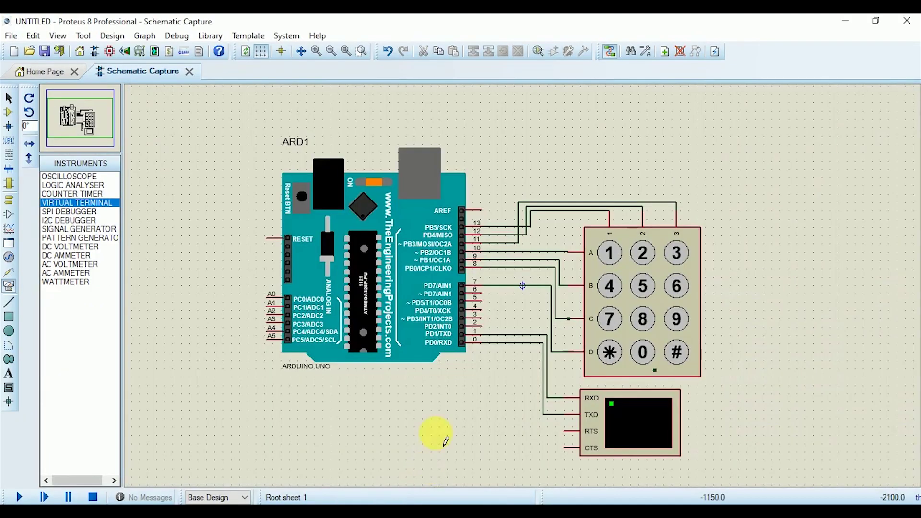
# Set the Arduino UNO's Program File to the keypad hex and start the simulation.
pyautogui.click(397, 319)
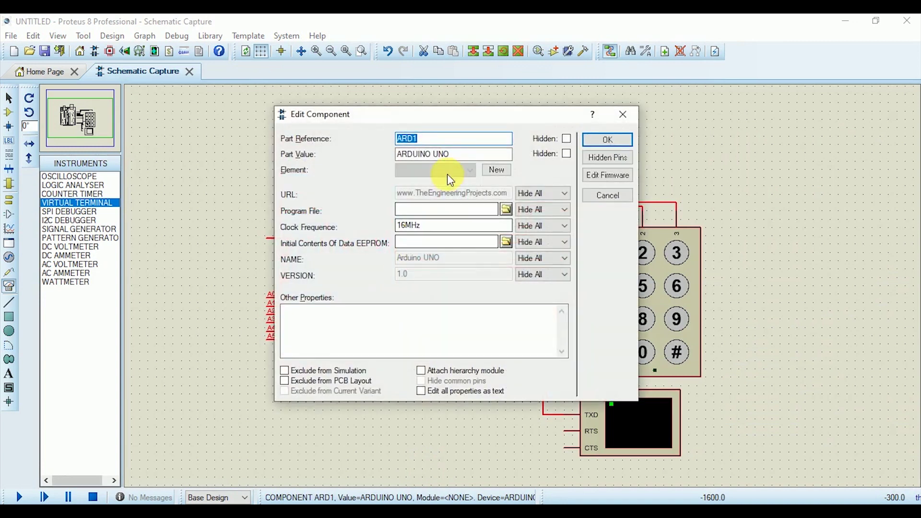
pyautogui.click(461, 210)
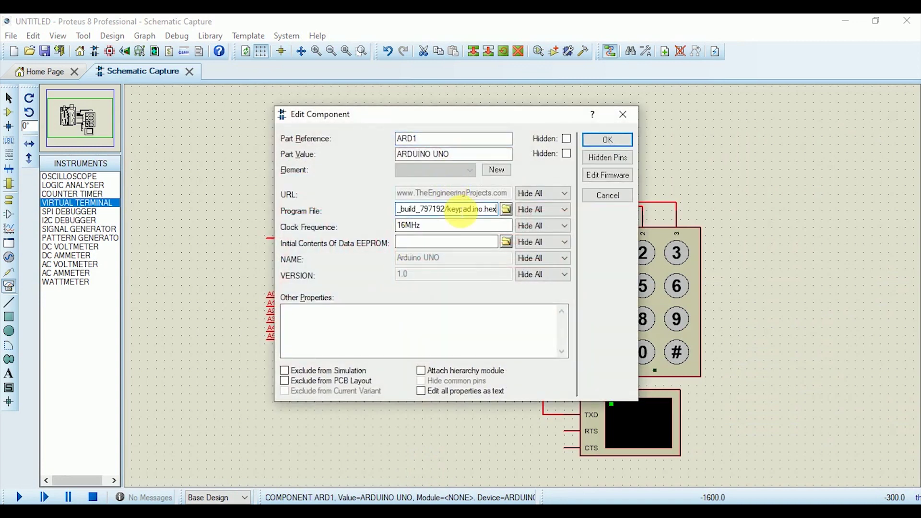
pyautogui.click(608, 140)
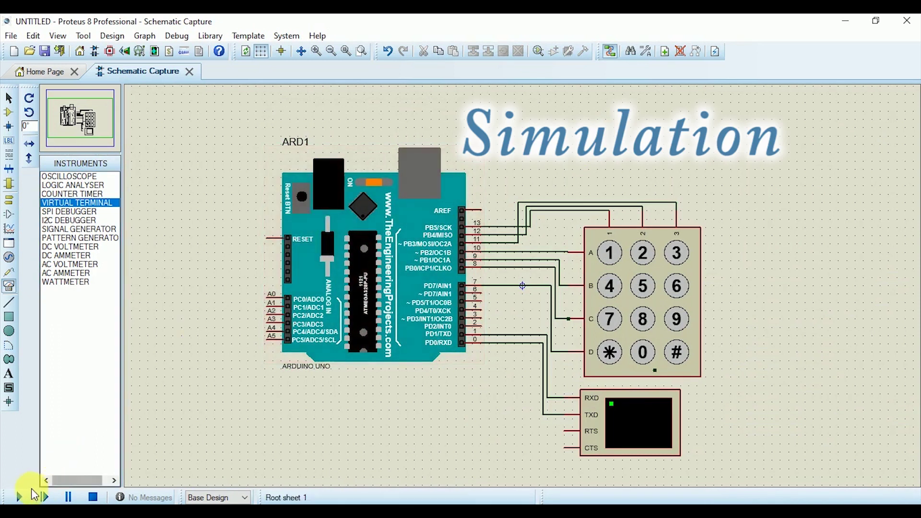
pyautogui.click(18, 496)
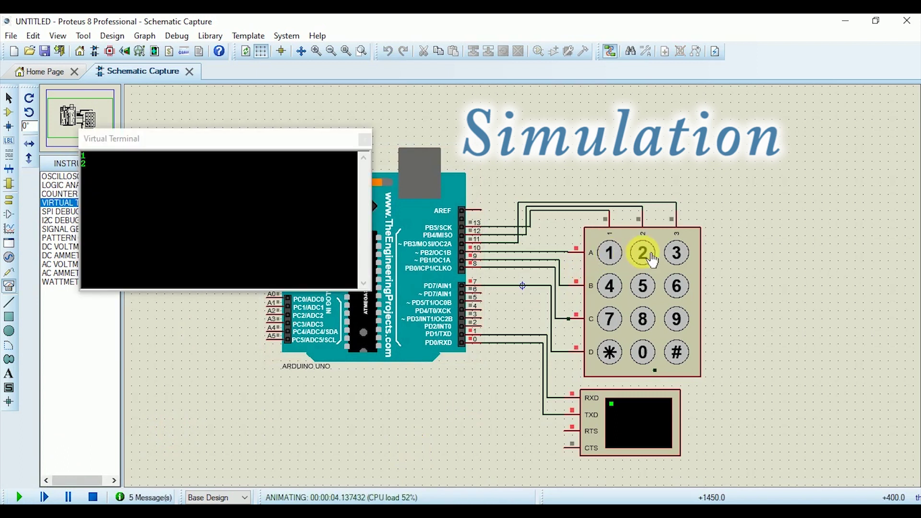
# Press keypad keys 3, 4, 5, 6, 7 and 9 in the running simulation.
pyautogui.click(676, 252)
pyautogui.click(610, 286)
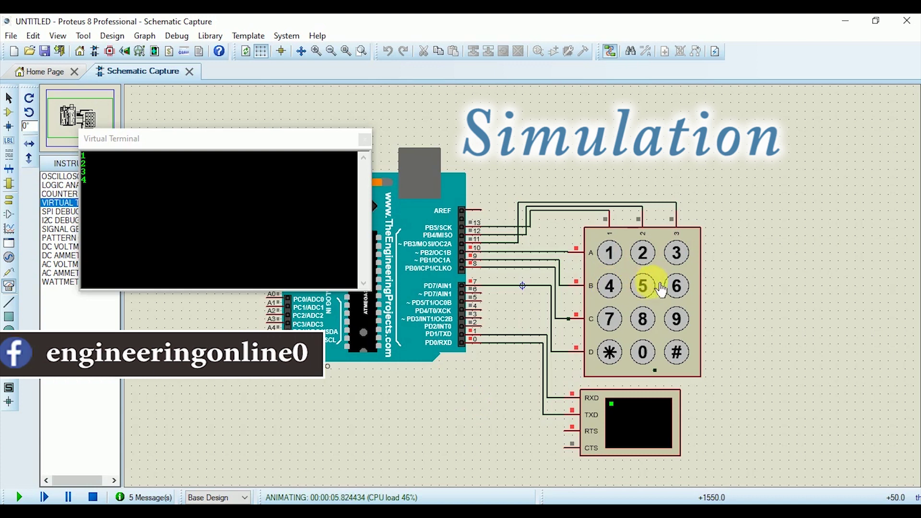
pyautogui.click(643, 286)
pyautogui.click(676, 286)
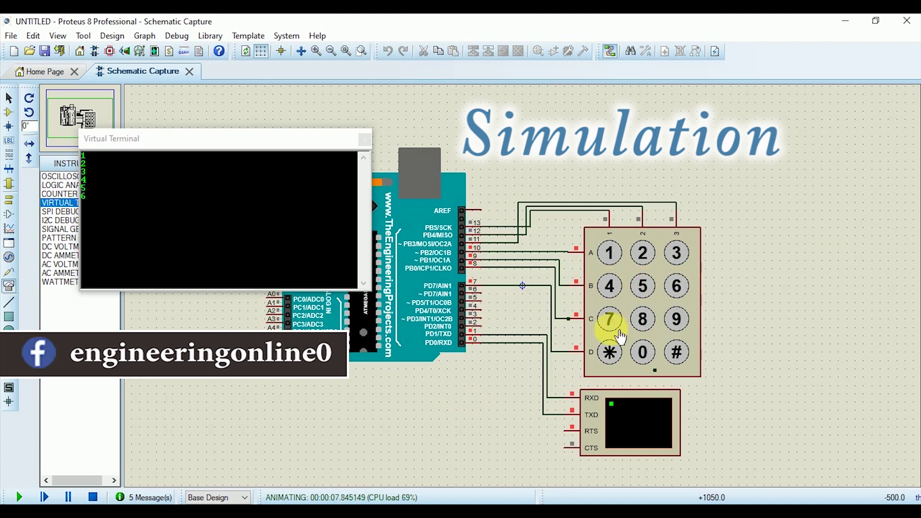
pyautogui.click(610, 320)
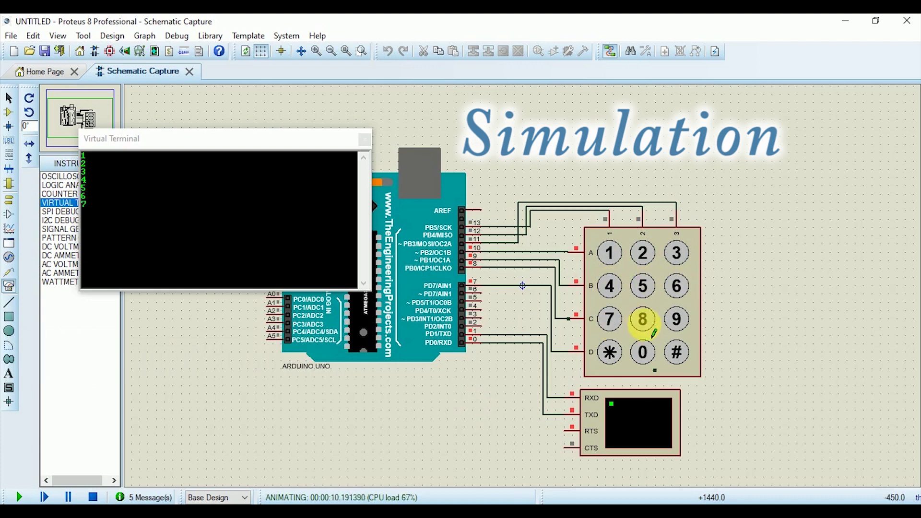
pyautogui.click(677, 320)
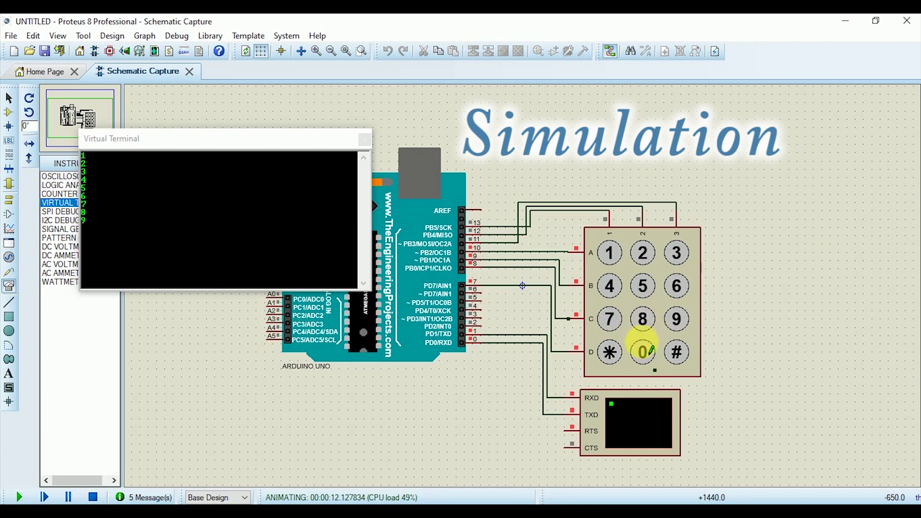